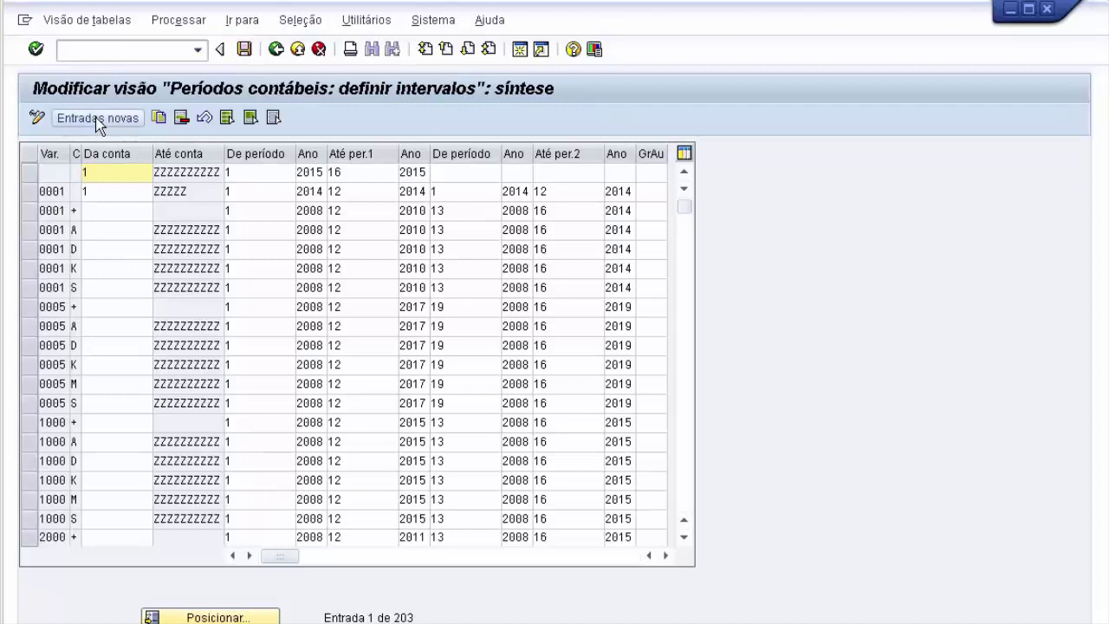
Start a new posting period entry with the account range from 1 to ZZZZZZZZZZ.
left_click(98, 121)
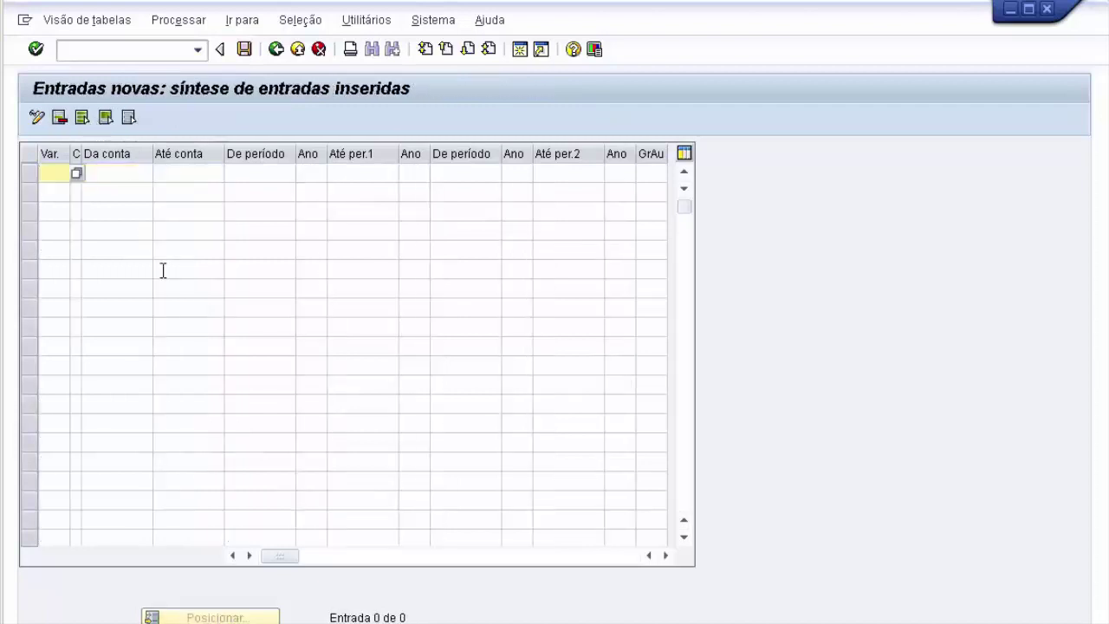
left_click(110, 174)
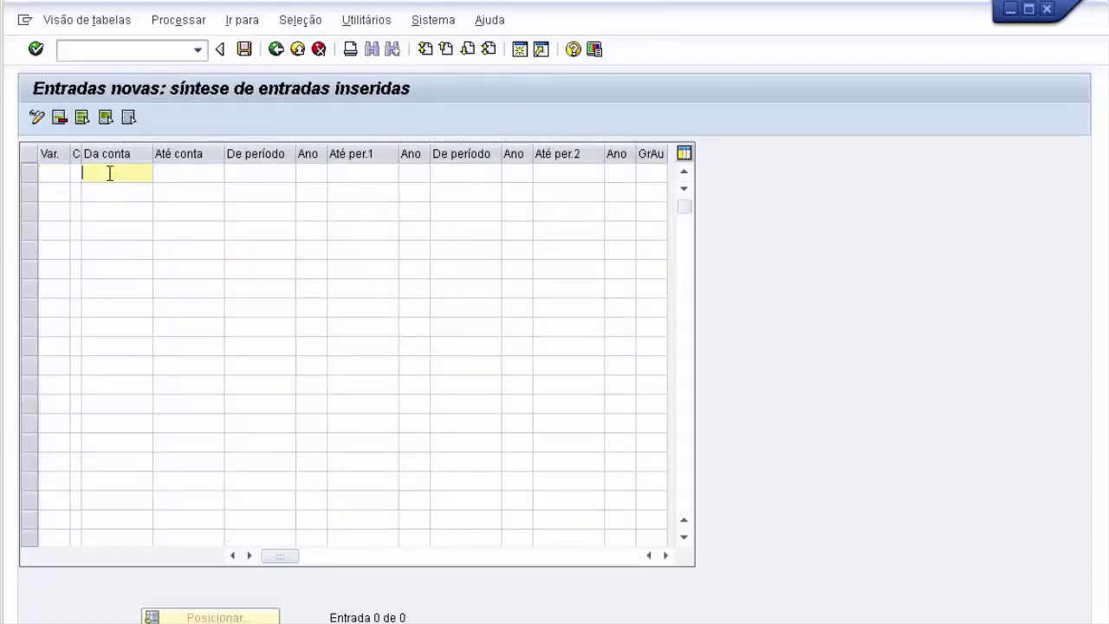
type("1")
left_click(171, 175)
type("zzzzzzzzzz")
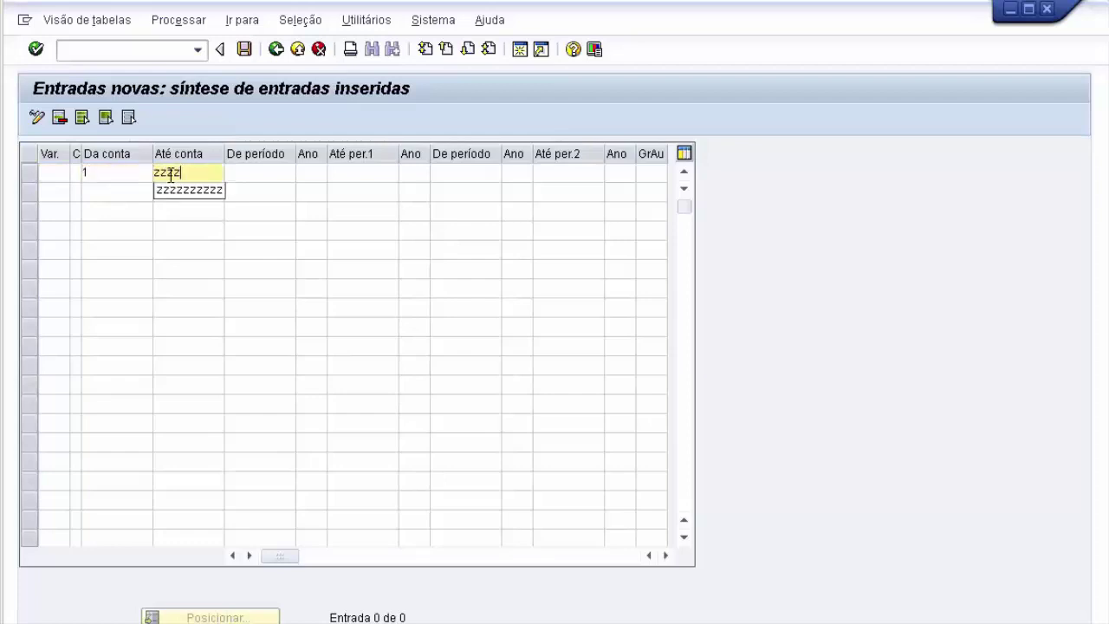
Set the entry's first interval from period 1 of 2011 to period 12 and try to save it.
left_click(278, 181)
type("1")
left_click(351, 171)
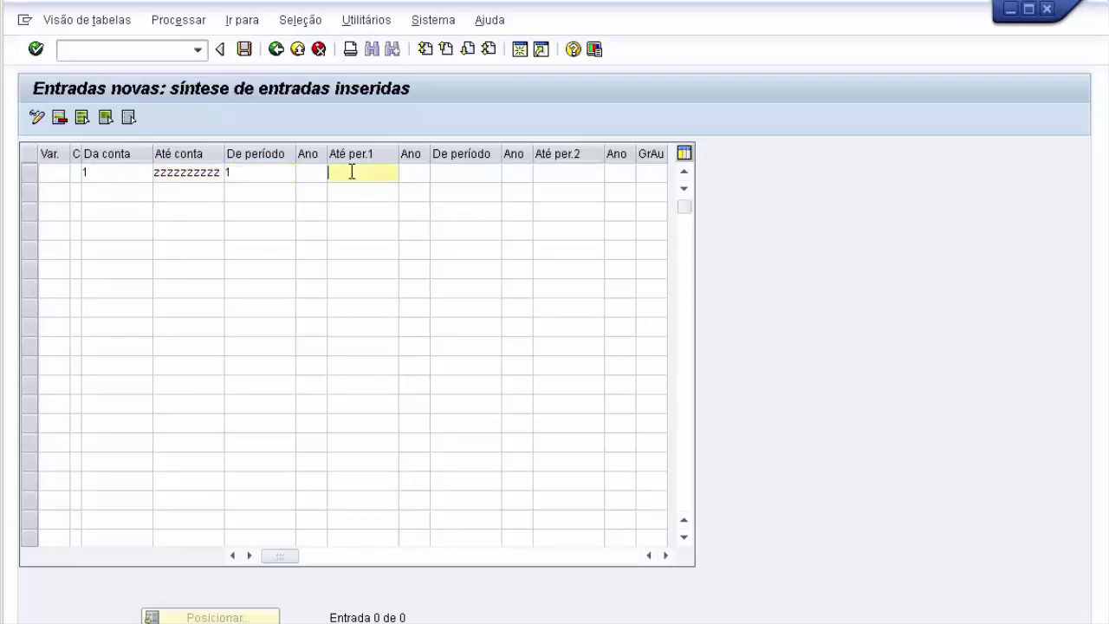
type("12")
left_click(306, 173)
type("2011")
left_click(244, 50)
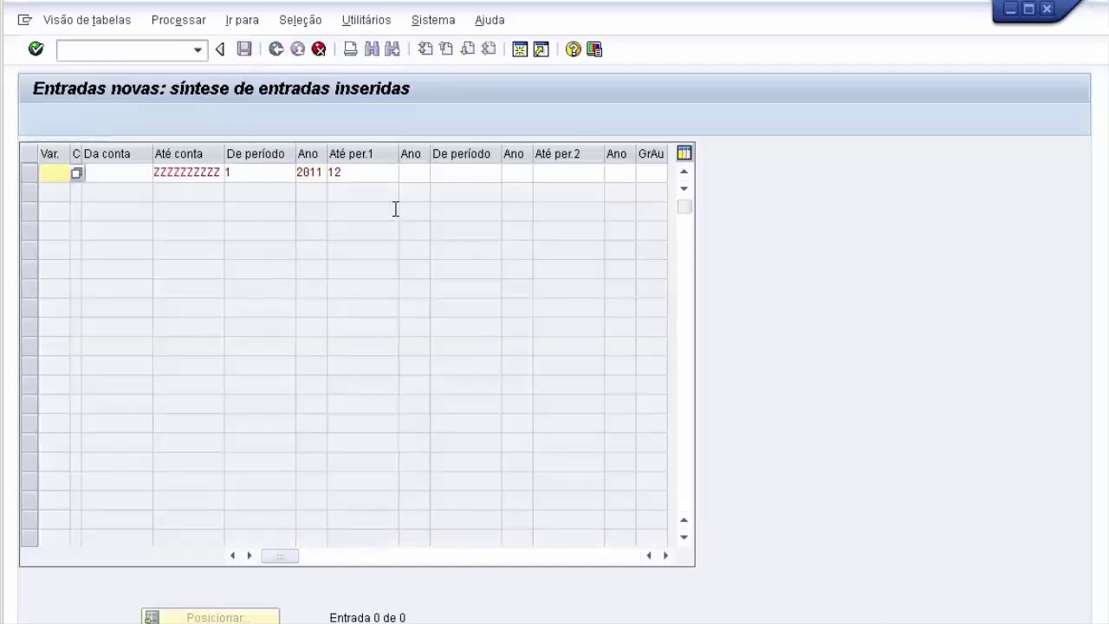
Enter 1 again as the starting account and set the first interval's end to period 2 of 2011.
left_click(97, 171)
type("1")
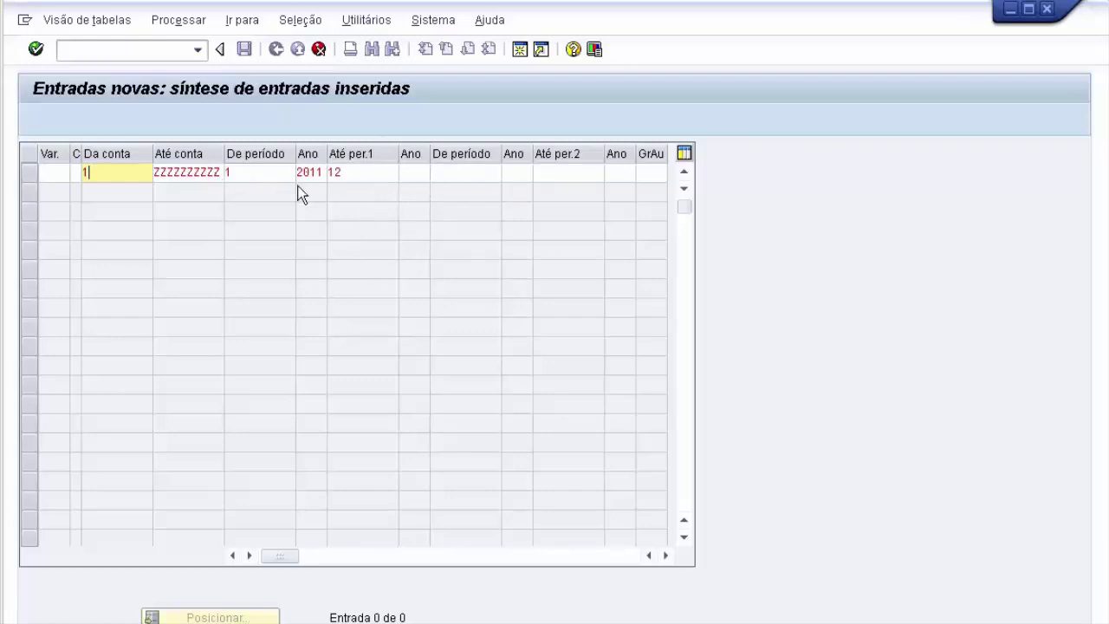
left_click(361, 176)
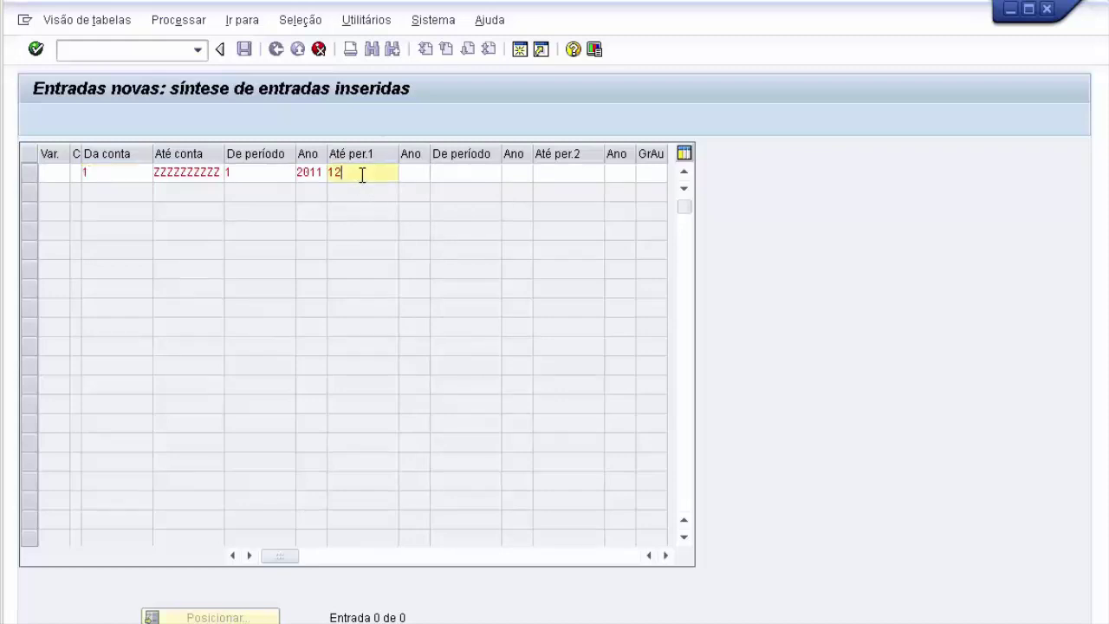
key("BackSpace")
key("BackSpace")
type("2")
left_click(414, 172)
type("2")
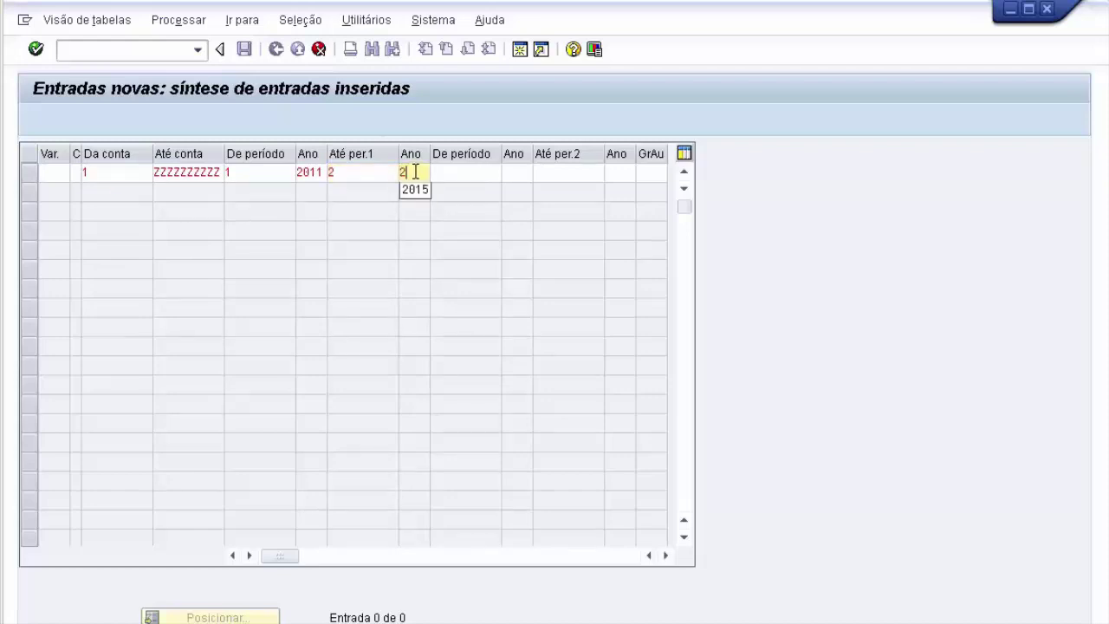
type("011")
Fill the second interval from period 2 of 2011 to period 3 and try to validate the entry.
left_click(480, 172)
type("2")
left_click(522, 181)
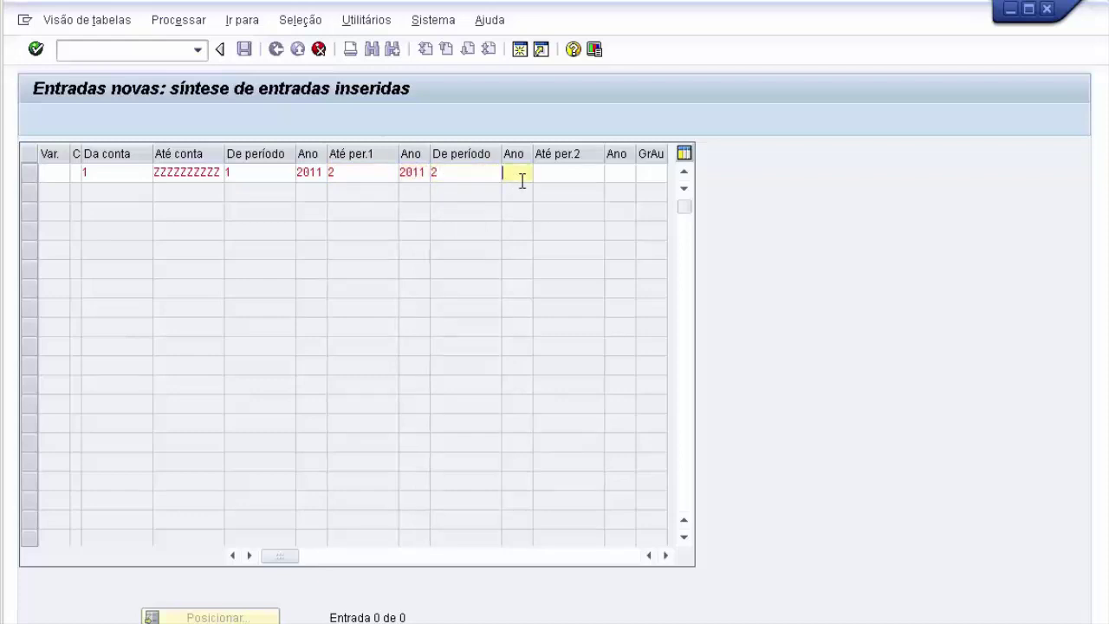
type("2011")
left_click(578, 177)
type("3")
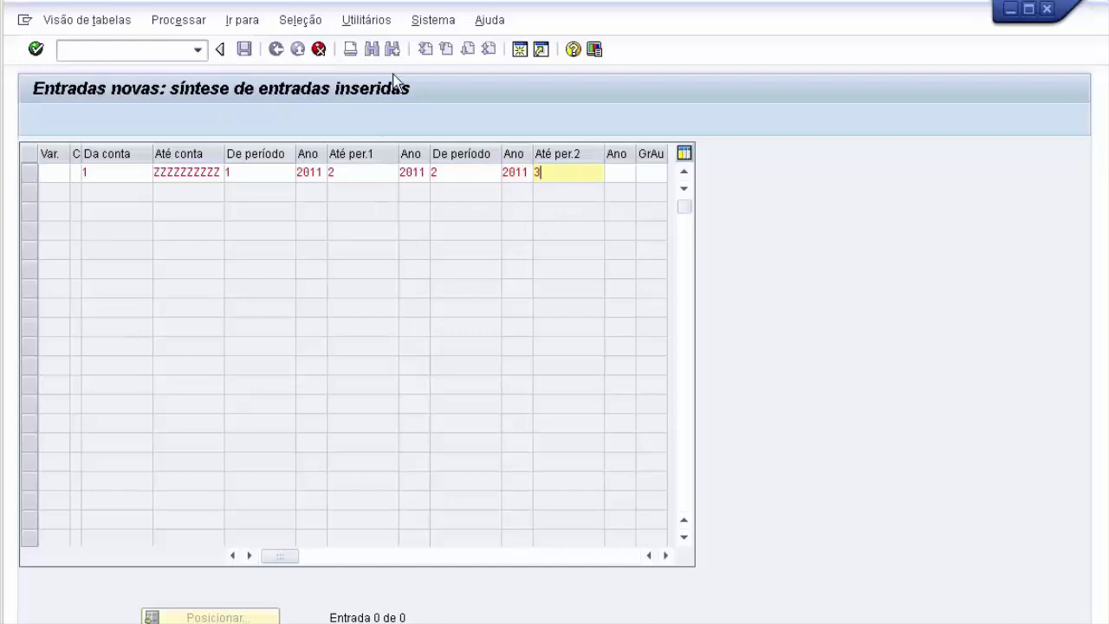
left_click(36, 49)
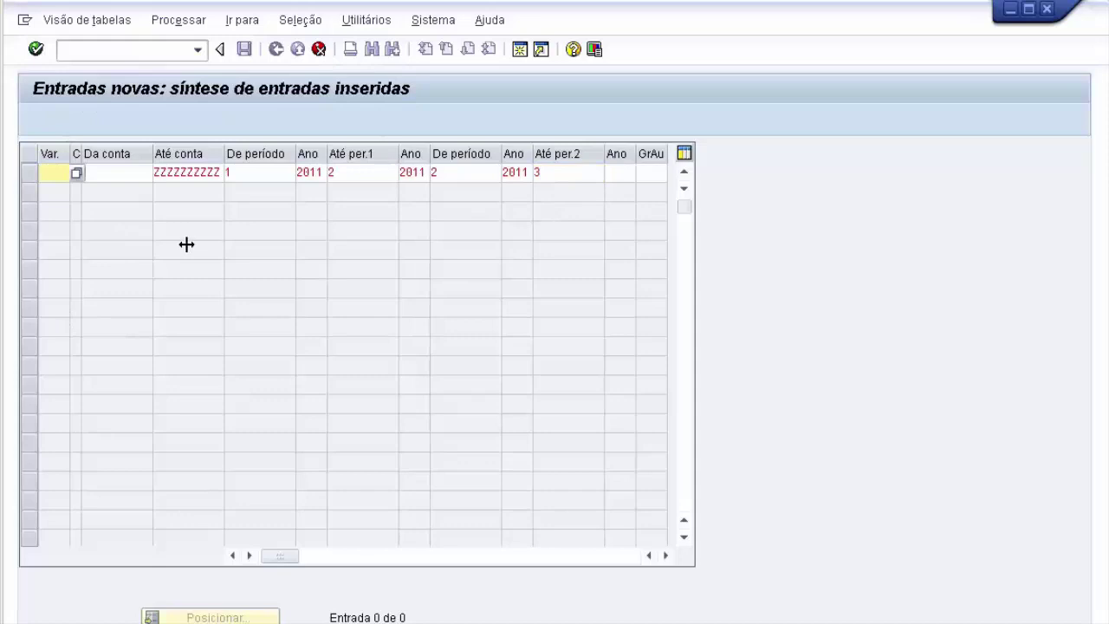
Discard the unsaved 2011 entry and return to the posting period overview.
left_click(319, 49)
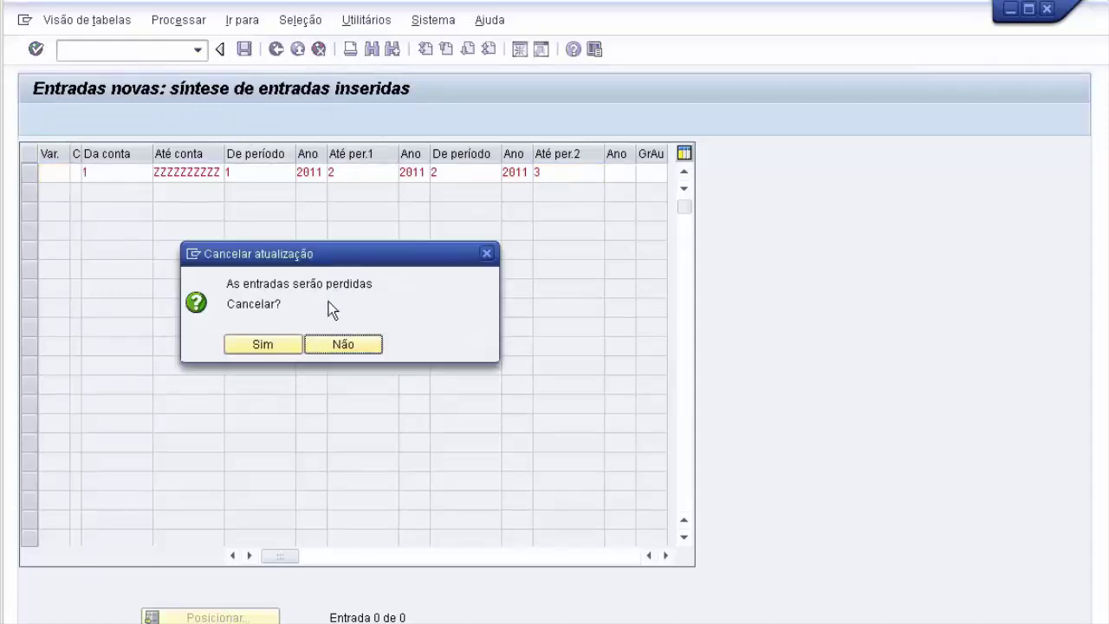
left_click(277, 344)
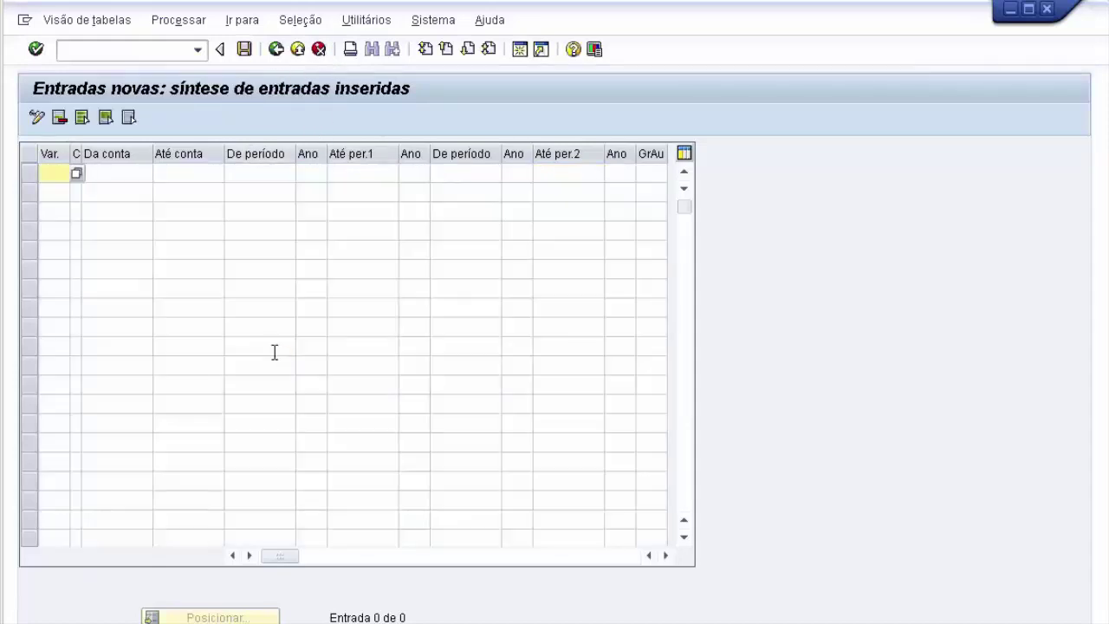
left_click(319, 49)
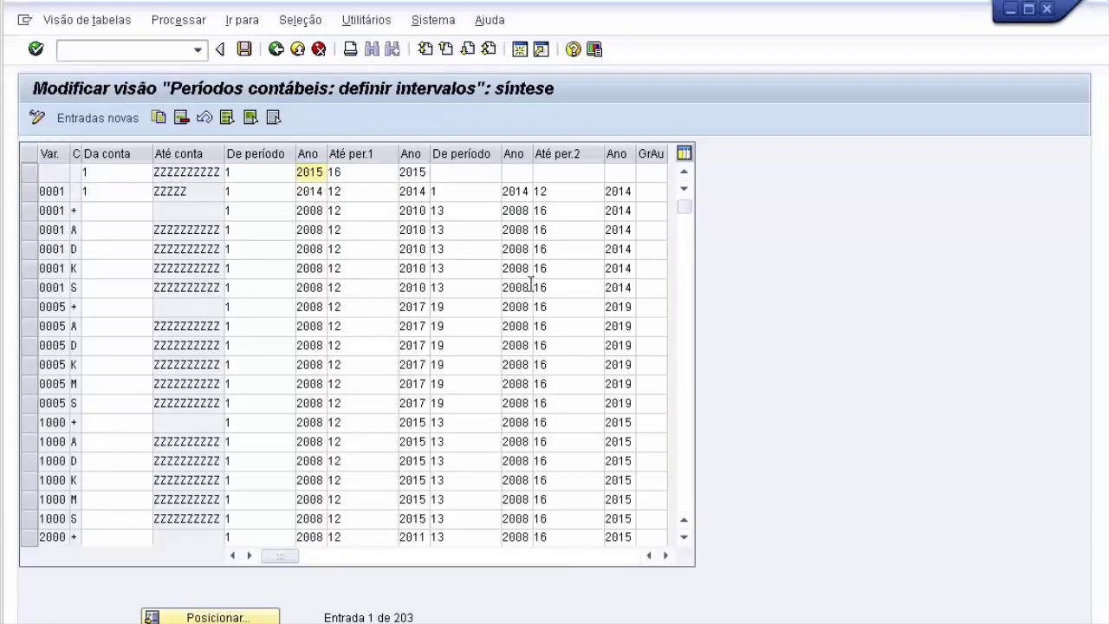
Look through the existing posting period entries, checking their variants, account ranges, periods and years.
left_click(685, 376)
left_click(686, 376)
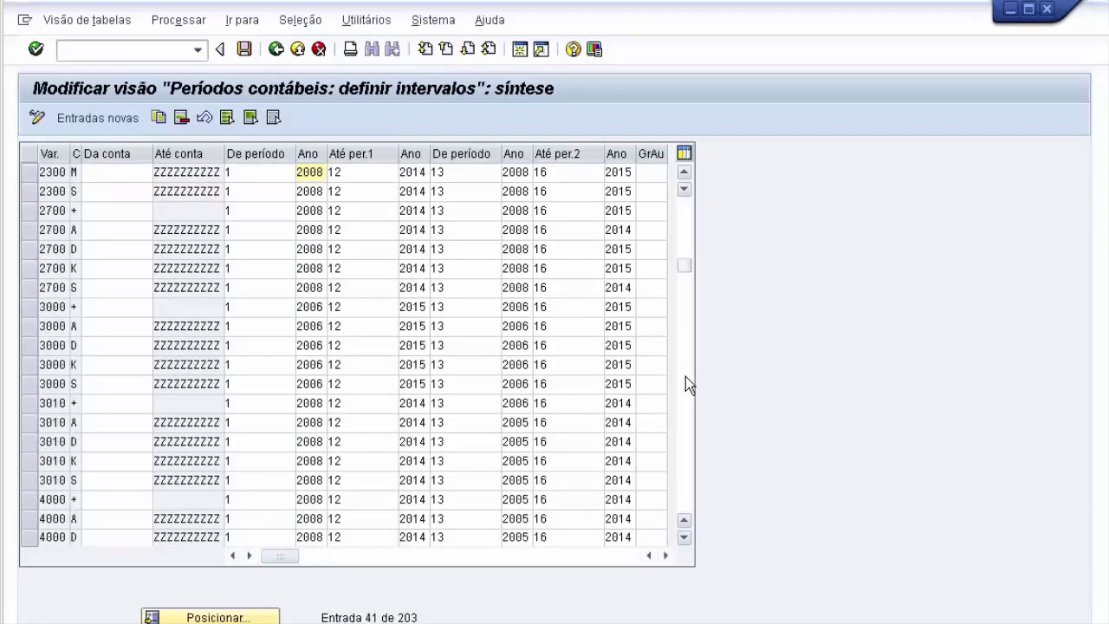
left_click(685, 376)
left_click(687, 392)
left_click(687, 393)
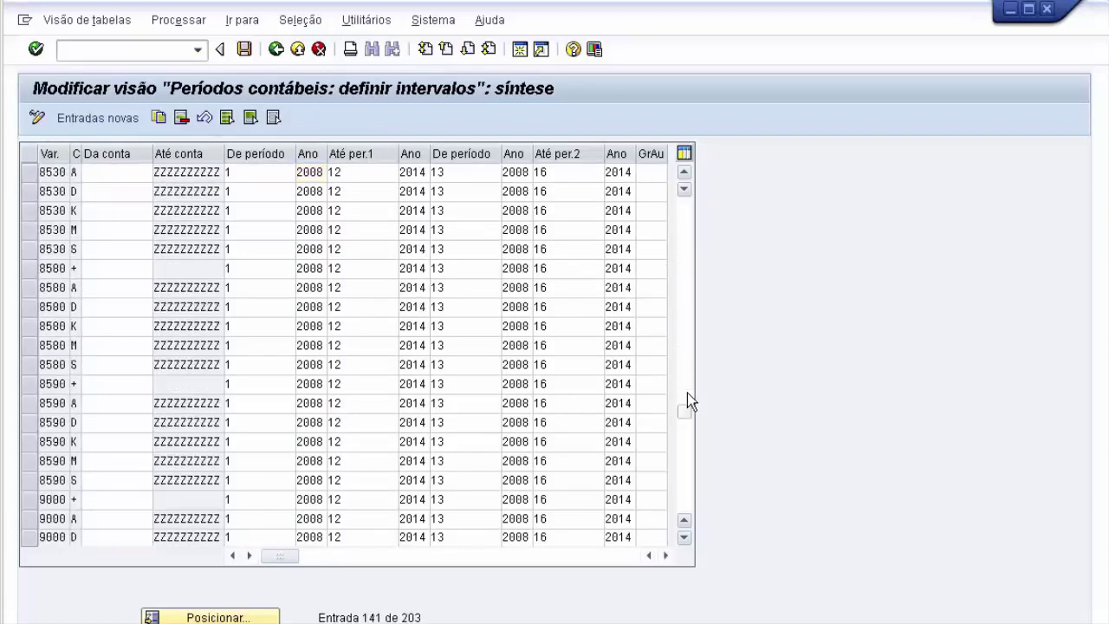
left_click(685, 377)
left_click(684, 217)
left_click(684, 216)
left_click(684, 216)
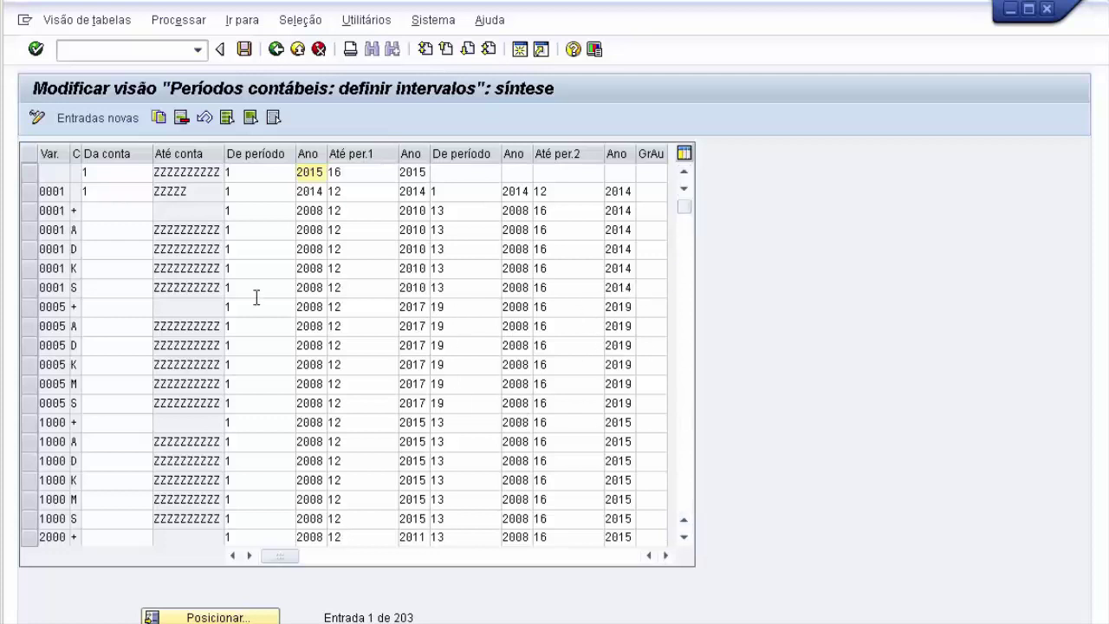
Create a new posting period entry covering accounts from 1 to ZZZZZZZZZZ.
left_click(103, 121)
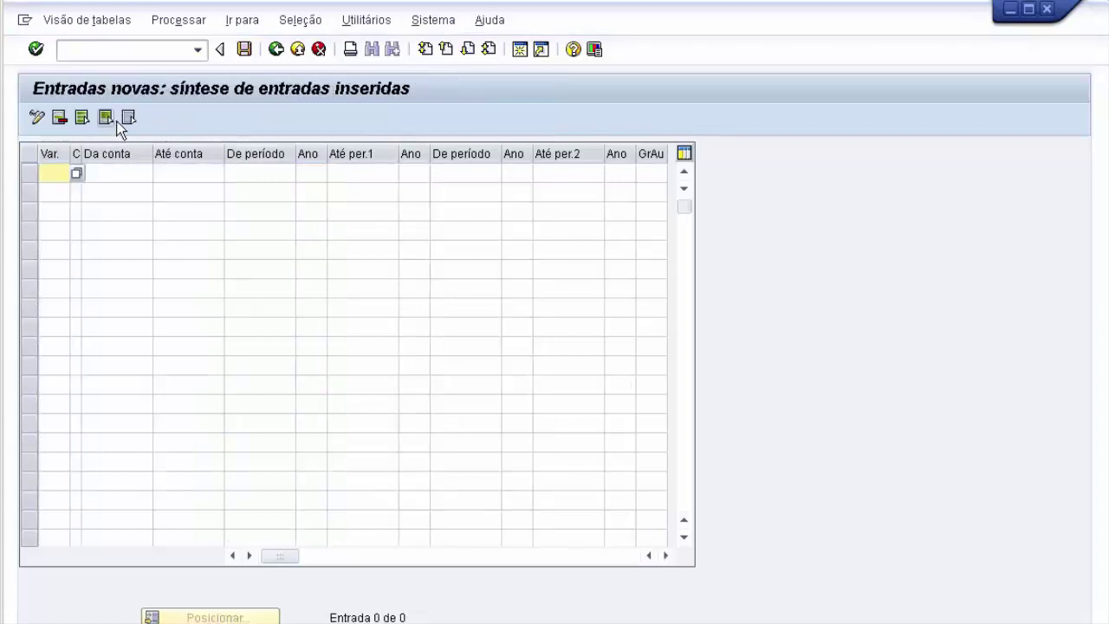
left_click(127, 174)
type("1")
left_click(205, 171)
type("zzzzzzzzzz")
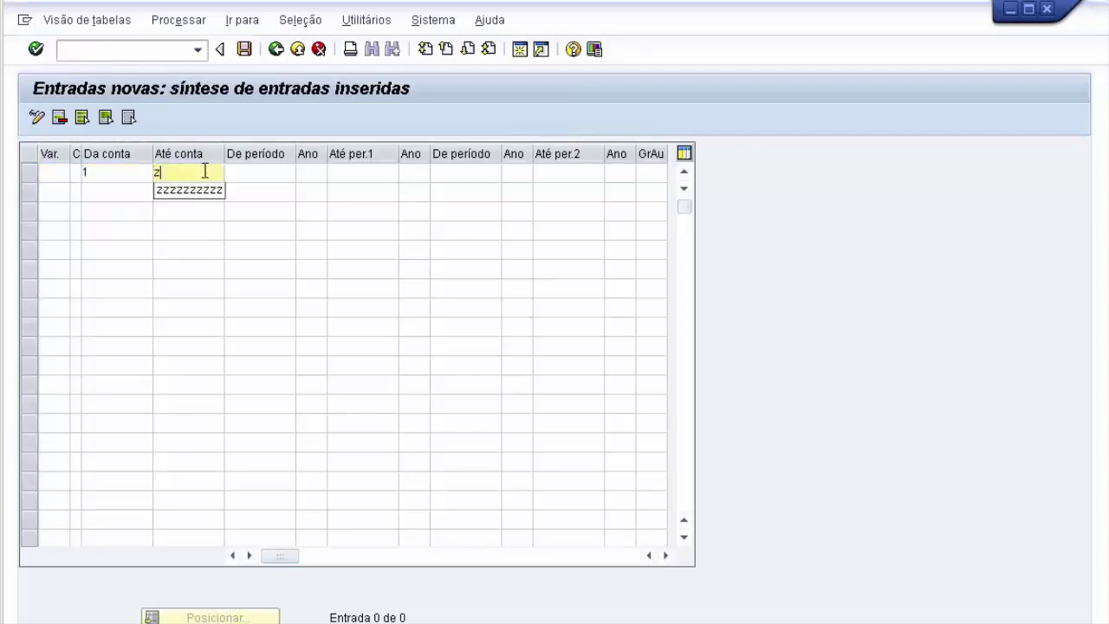
Set the new entry's first interval from period 1 of 2016 to period 16 of 2016 and validate it.
left_click(247, 176)
type("1")
left_click(380, 179)
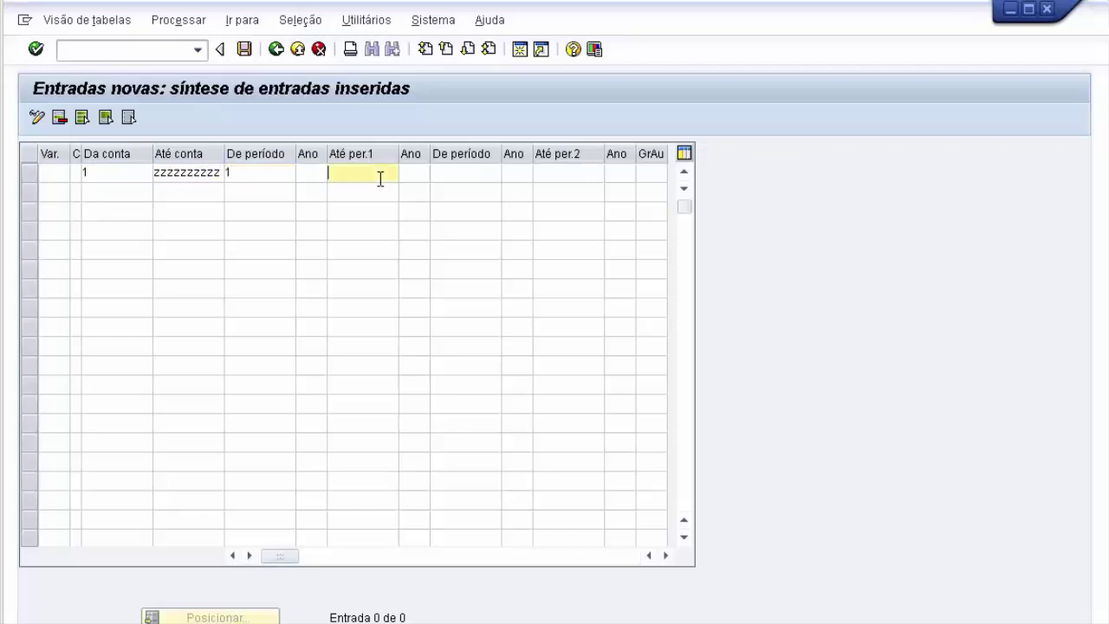
type("16")
left_click(319, 175)
type("2016")
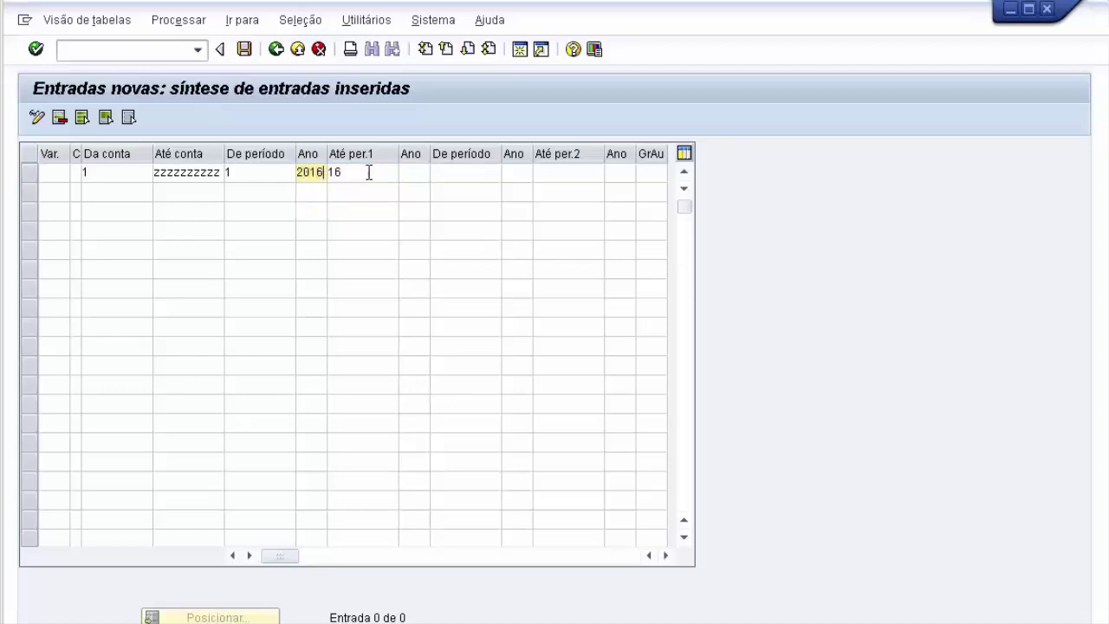
left_click(404, 172)
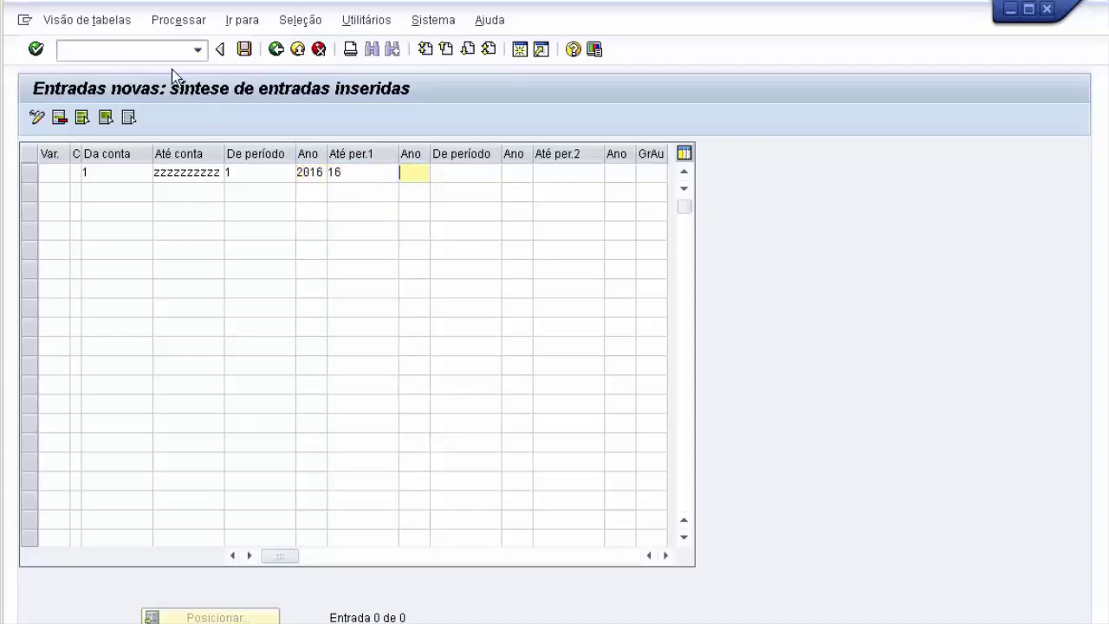
left_click(244, 48)
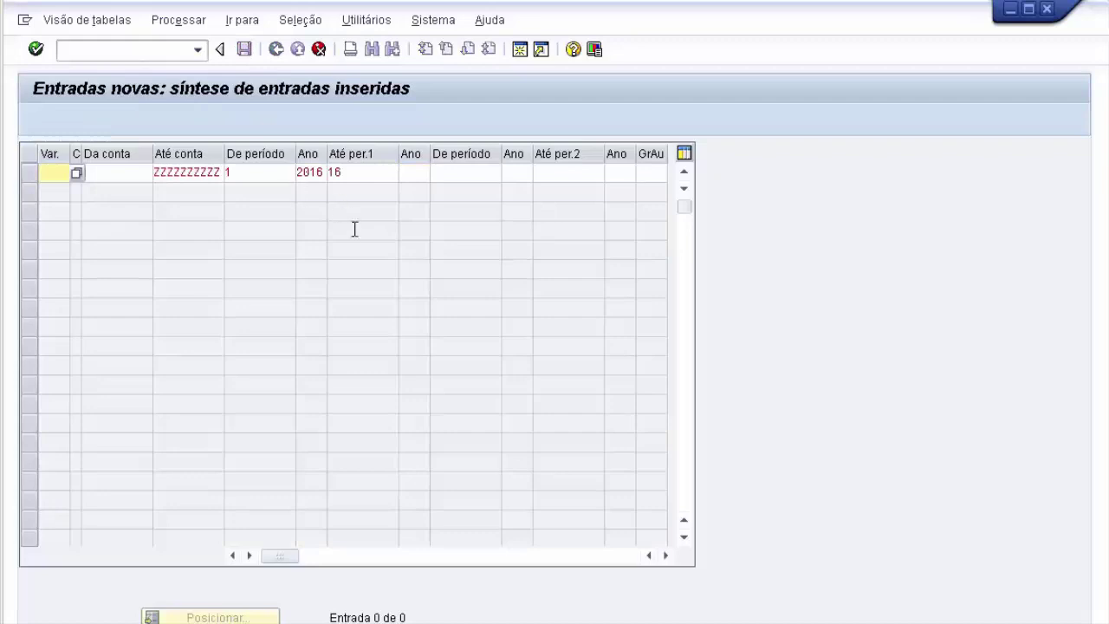
left_click(420, 172)
type("2016")
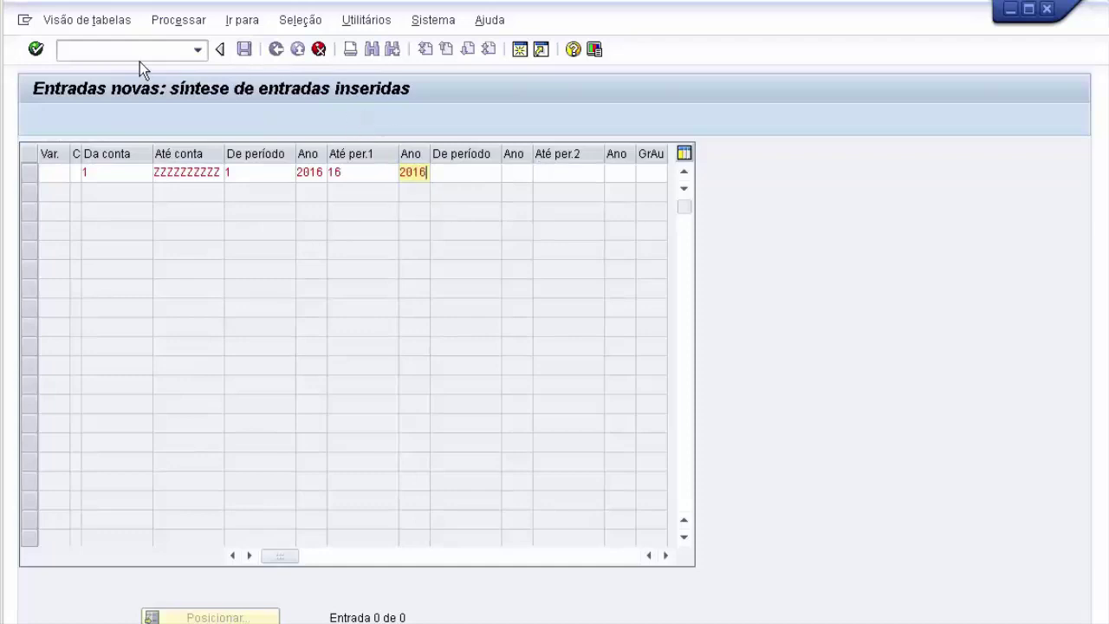
left_click(35, 50)
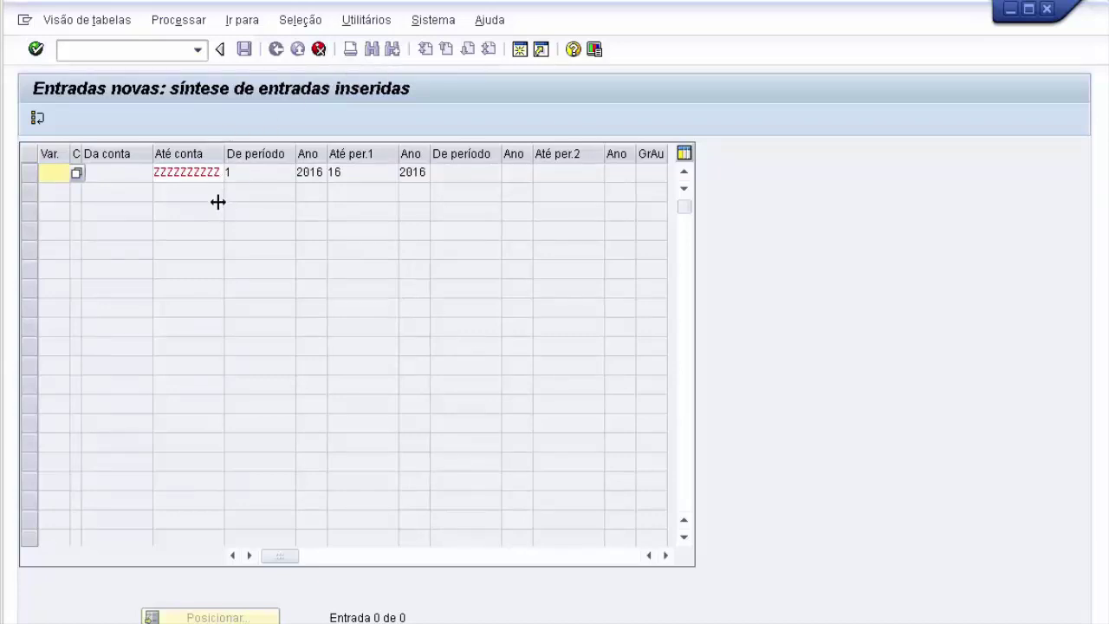
Change the entry's upper account limit to ZZZZZZZZZ5 and save it under the proposed customizing request "nova ncm".
left_click(200, 173)
left_click_drag(218, 170, 231, 174)
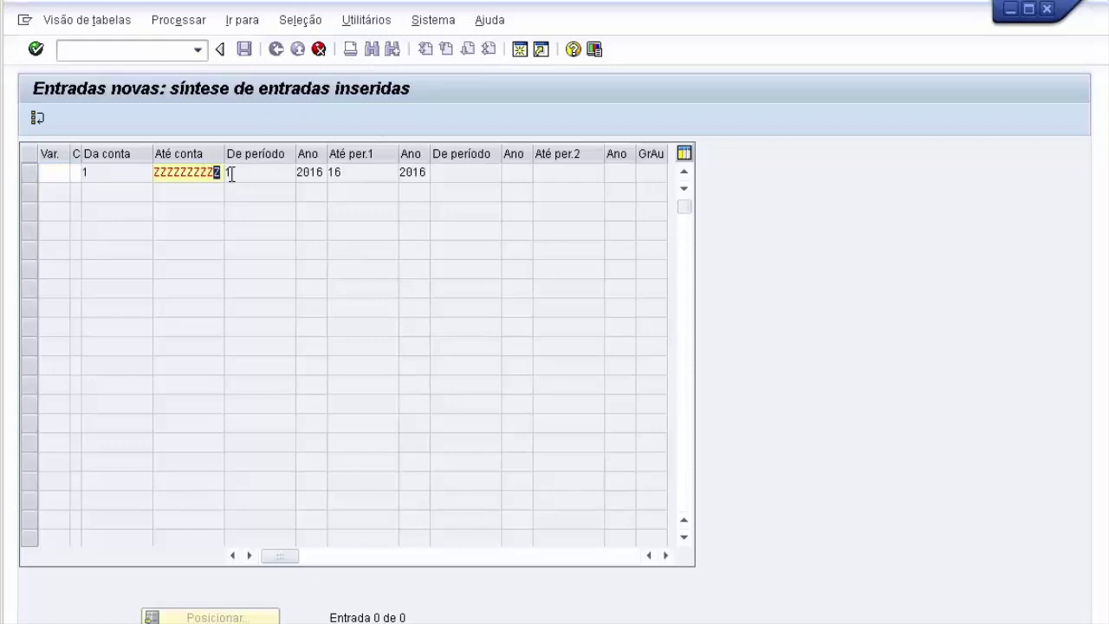
type("5")
left_click(34, 50)
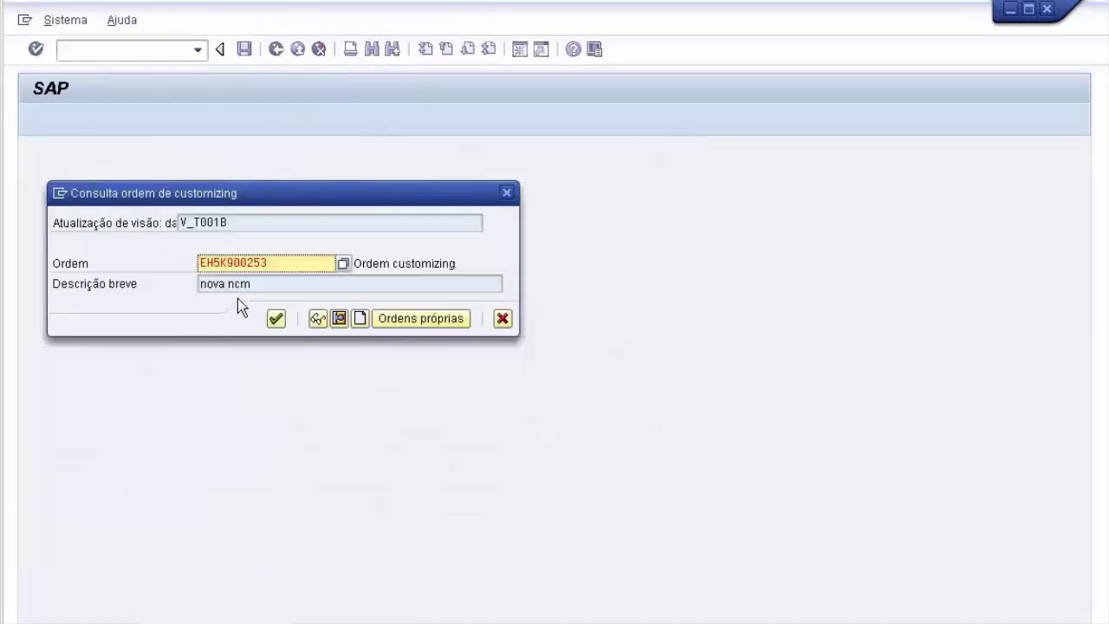
left_click(276, 320)
left_click(275, 320)
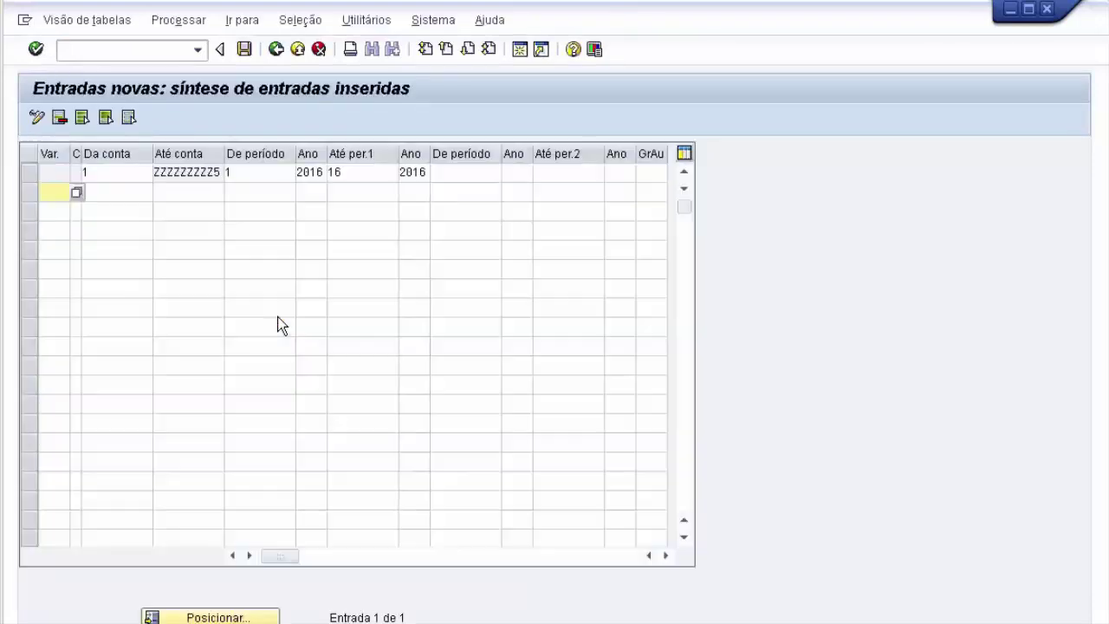